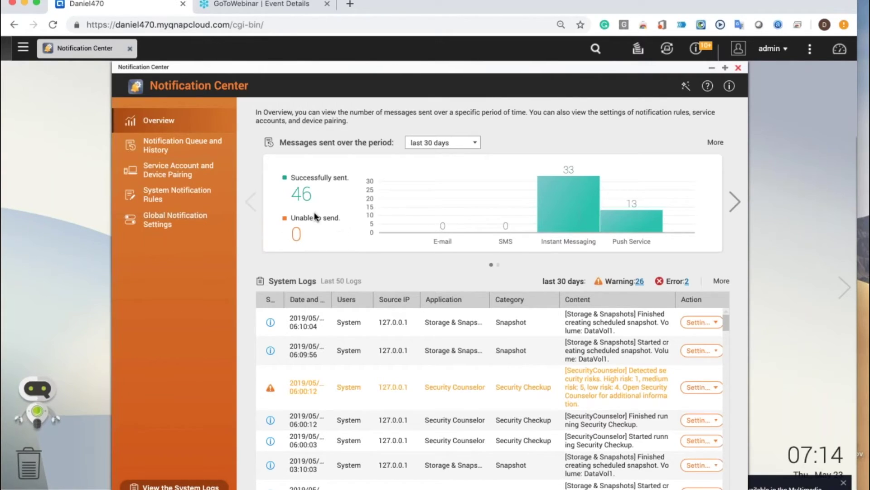
Step: Look through the history of sent notification messages, checking their delivery methods and statuses
click(175, 143)
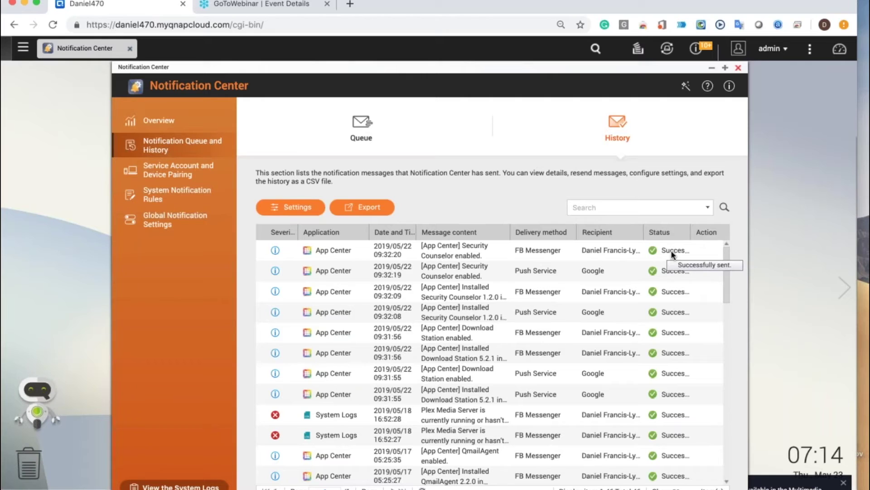
scroll(668, 254, down, 1)
scroll(669, 259, down, 5)
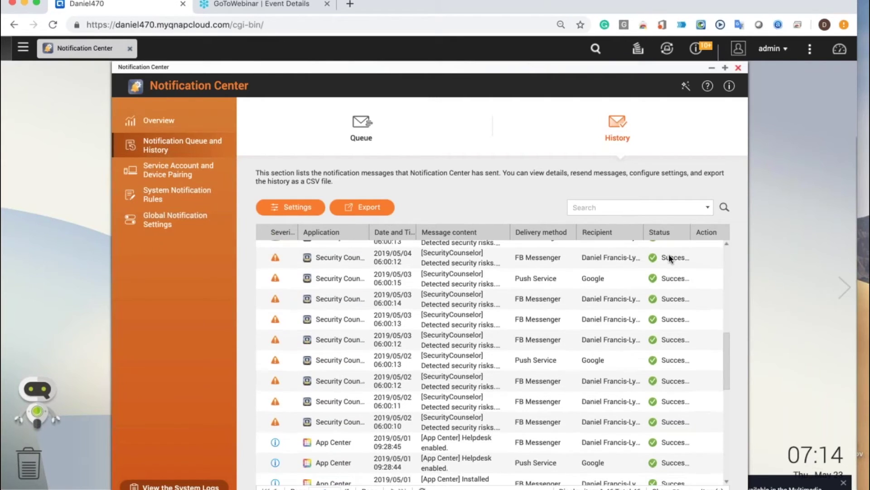
scroll(669, 258, down, 3)
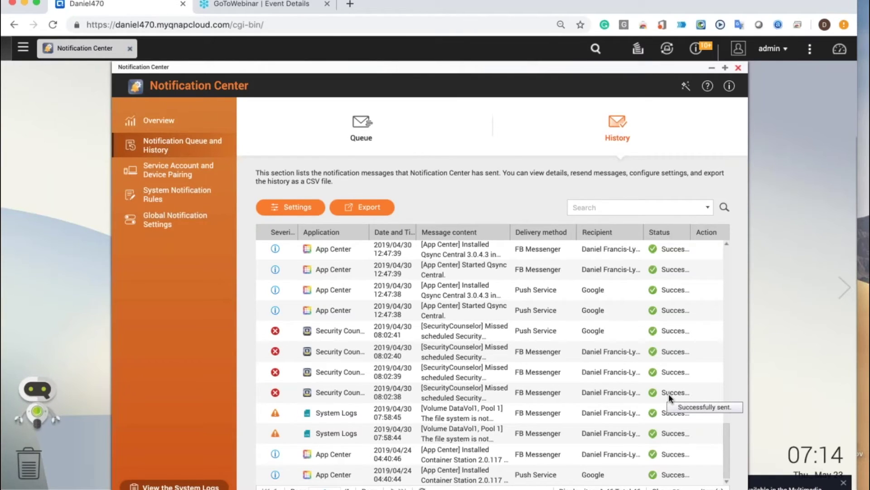
Step: Return to the overview and examine the message counts per delivery method and the recent system logs
click(166, 119)
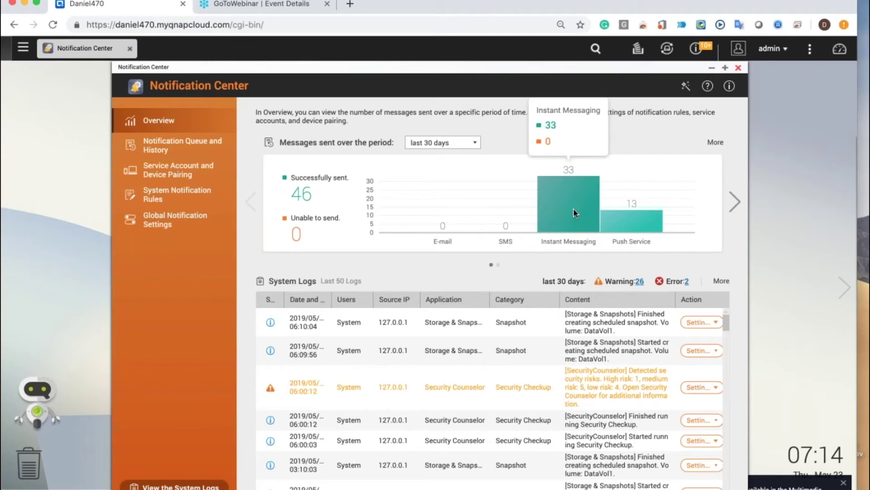
mouse_move(591, 209)
mouse_move(625, 224)
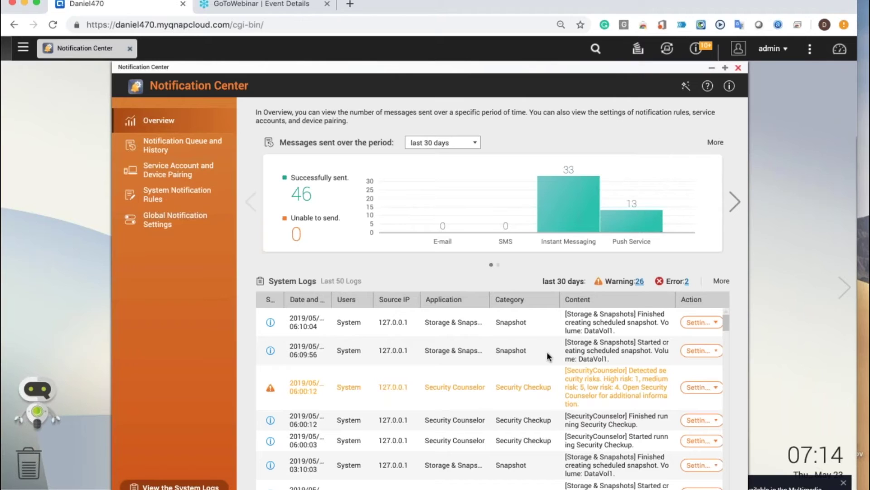
scroll(519, 407, down, 5)
scroll(520, 407, up, 5)
scroll(636, 367, down, 3)
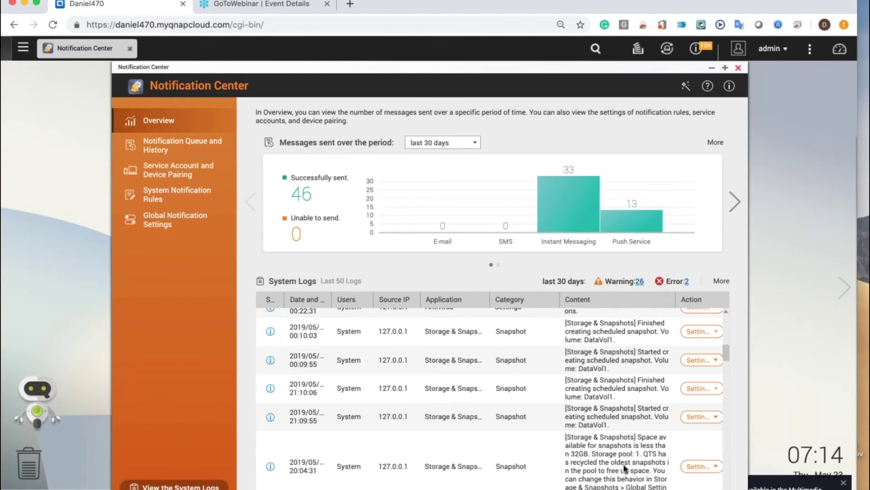
Step: Try adding the low snapshot space log entry to the existing event notification rule Rule - 6, checking its events and criteria before cancelling
click(716, 469)
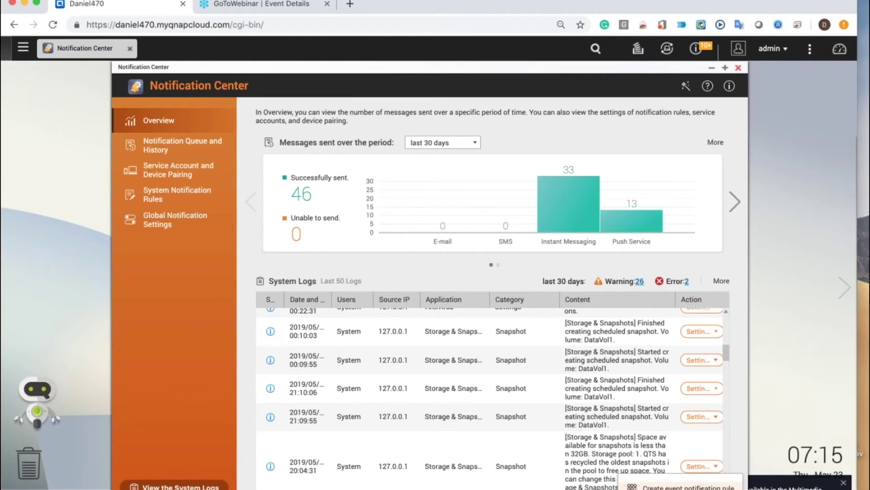
click(680, 487)
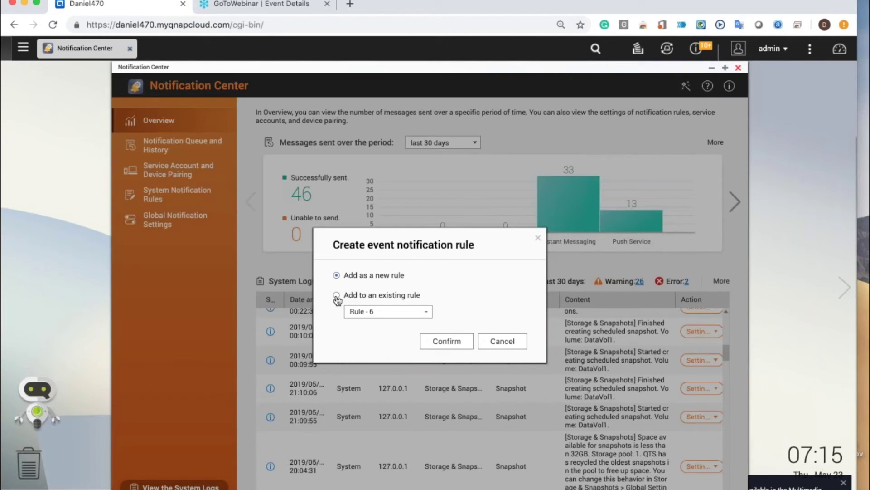
click(434, 343)
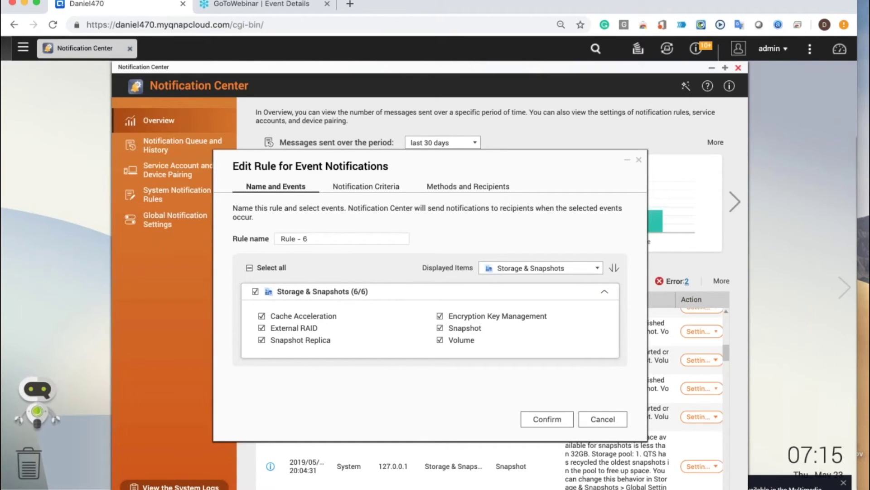
drag(466, 162, 422, 177)
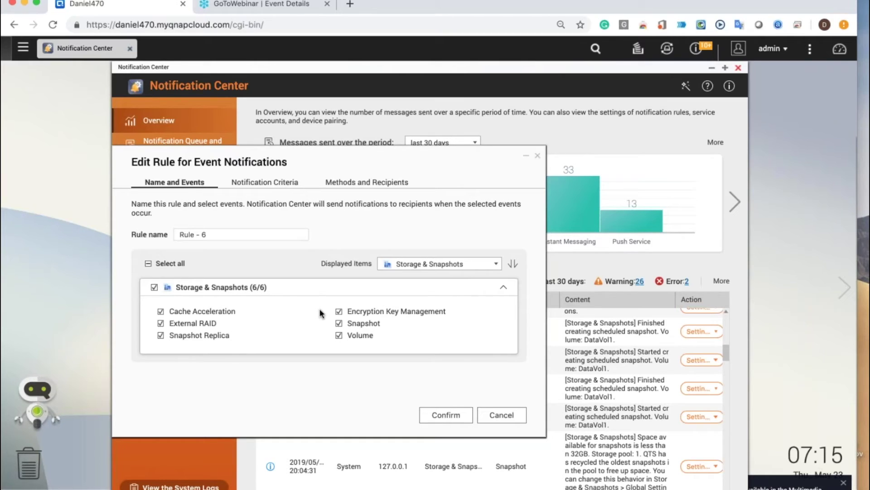
click(272, 186)
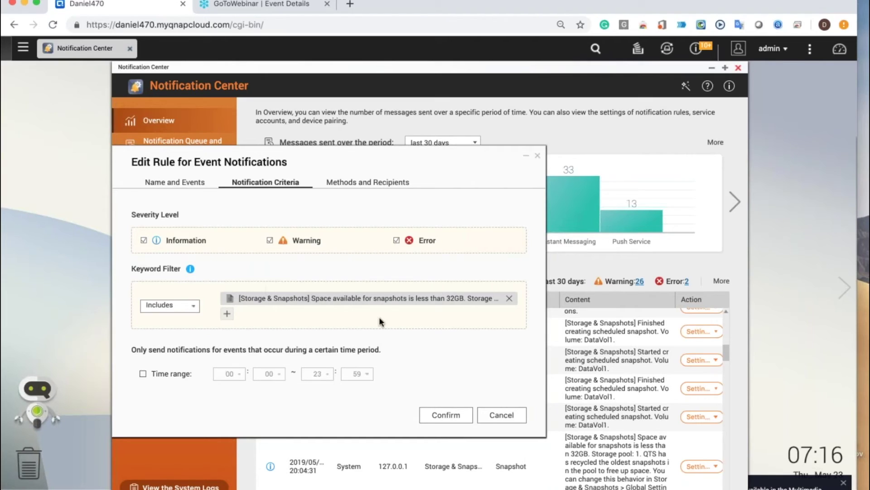
click(501, 414)
Step: Try adding the low snapshot space log entry to the existing alert rule Rule - 1 with Warning and Error disabled, and cancel the edit
click(698, 466)
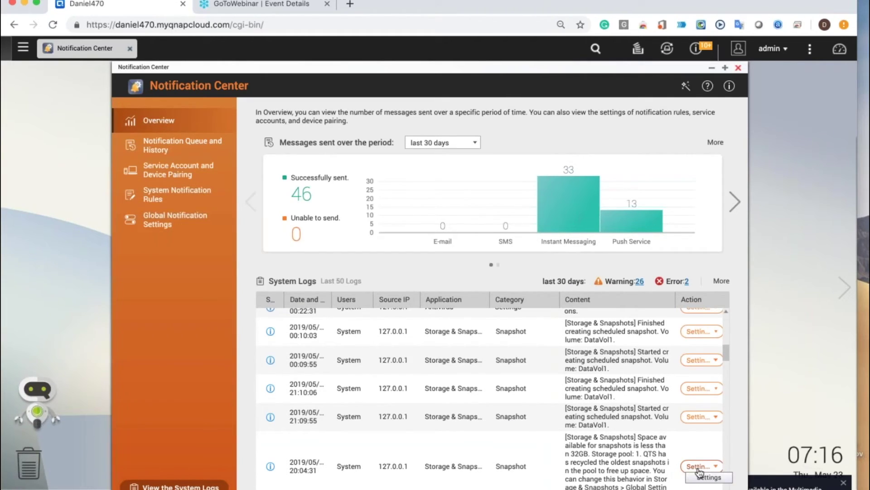
click(680, 487)
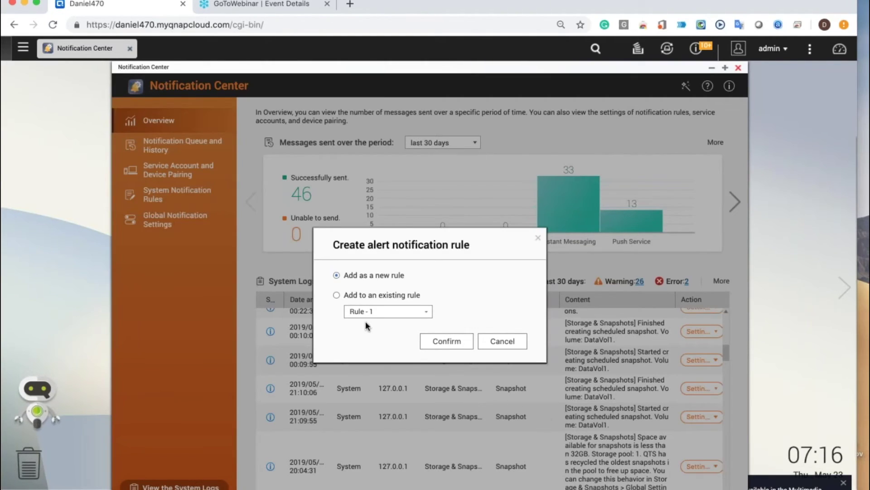
click(337, 295)
click(432, 341)
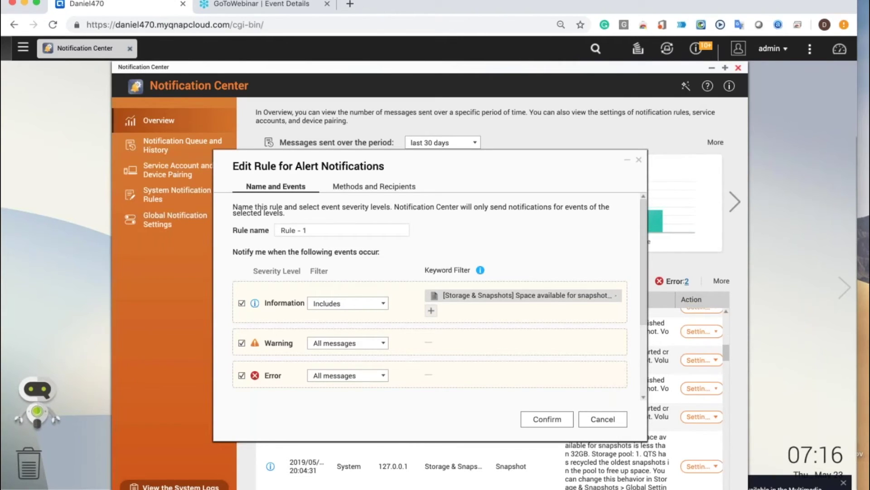
drag(456, 153, 355, 144)
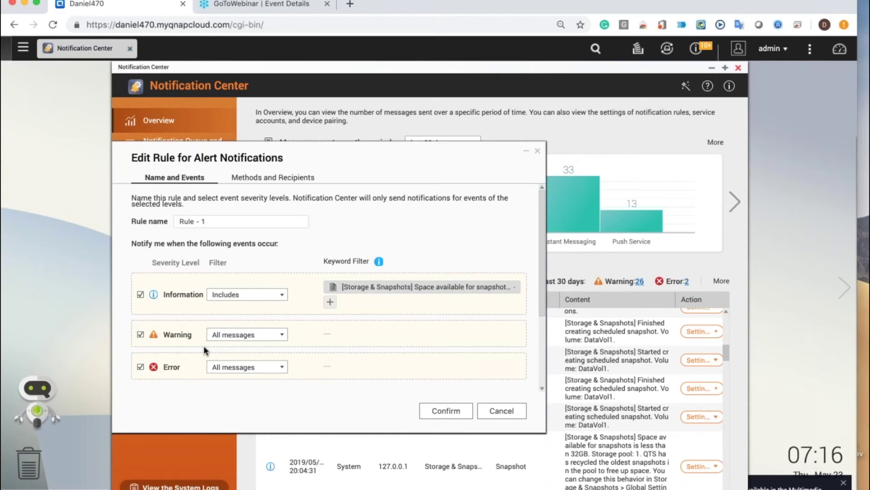
click(140, 334)
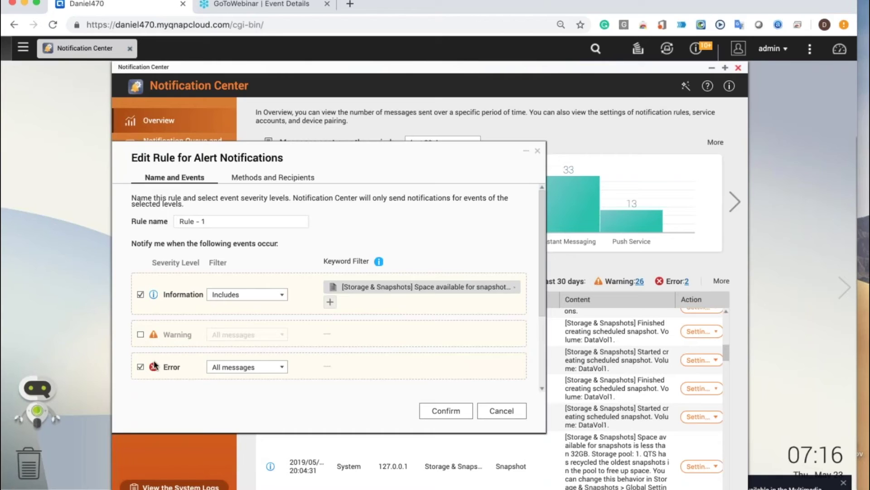
click(141, 367)
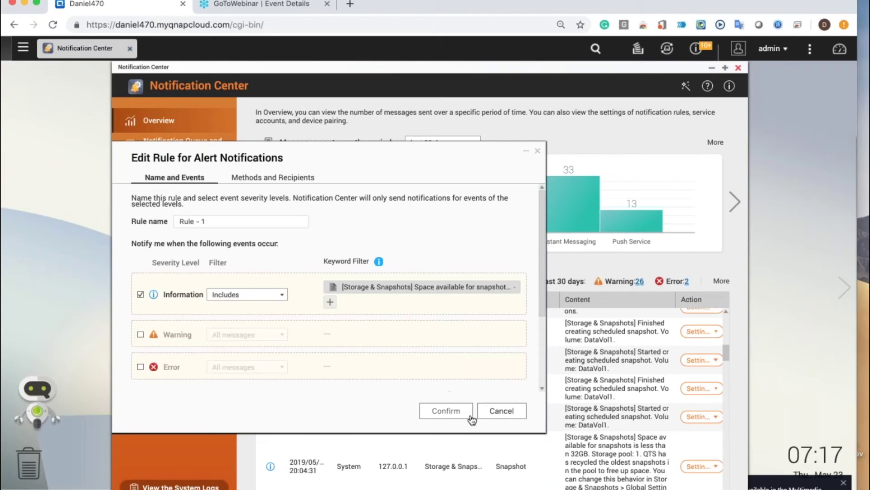
click(499, 413)
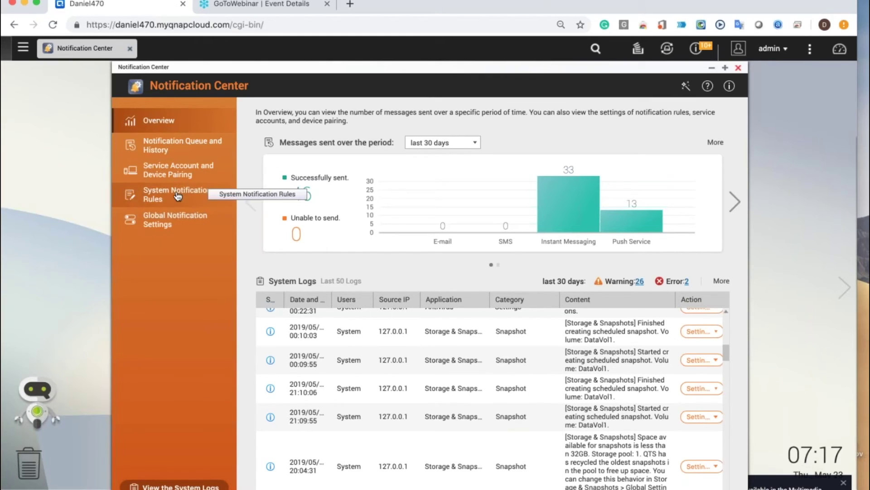
Step: Open the event notification rule Rule - 6 from the system notification rules and look through its selected events
click(161, 197)
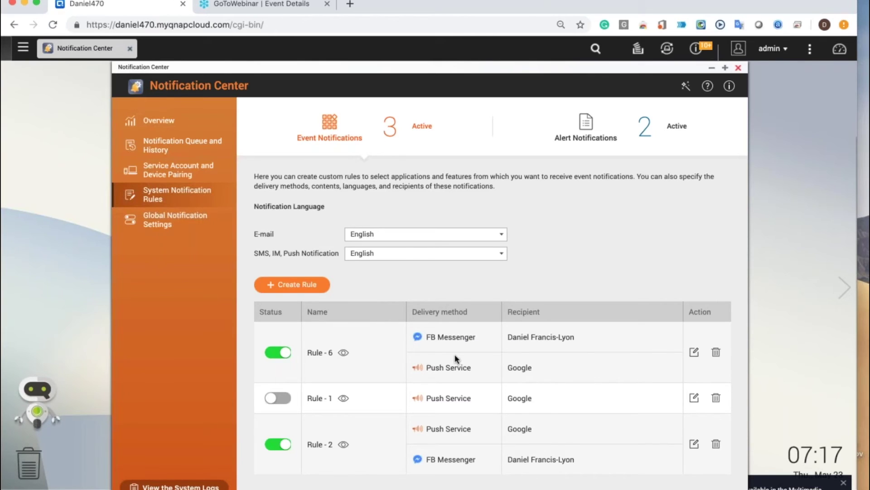
click(694, 353)
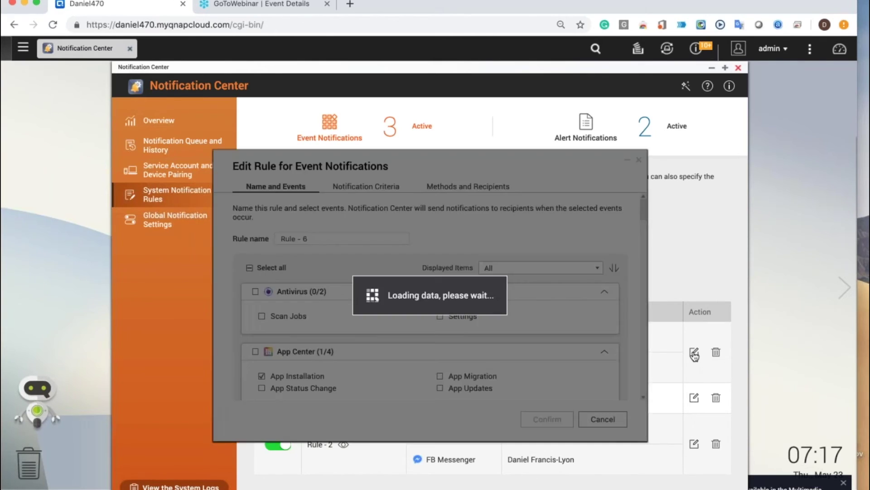
scroll(430, 295, down, 10)
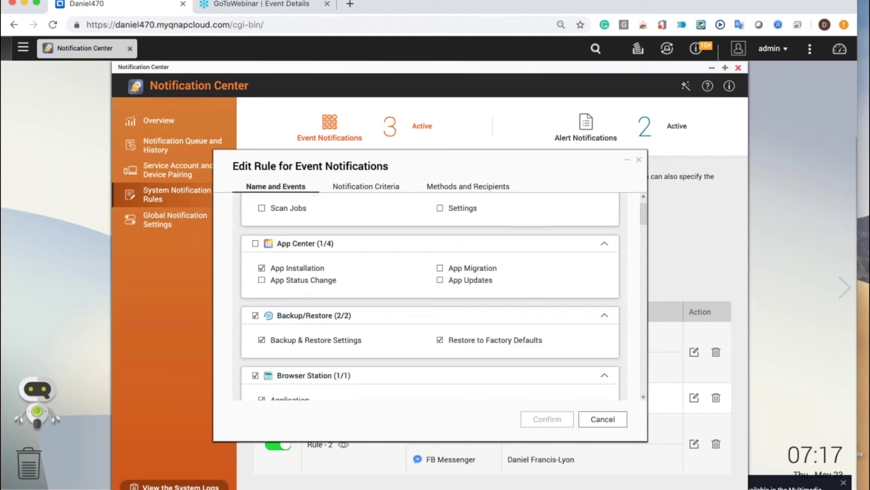
scroll(430, 295, down, 8)
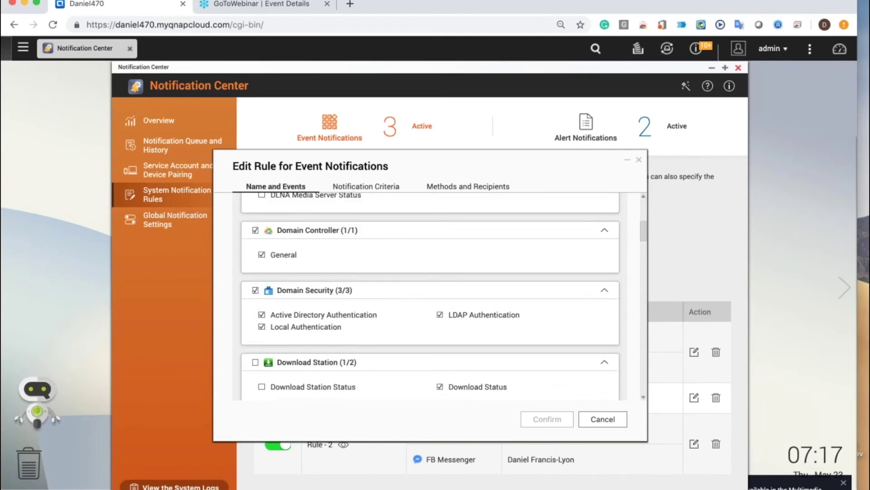
scroll(429, 294, down, 1)
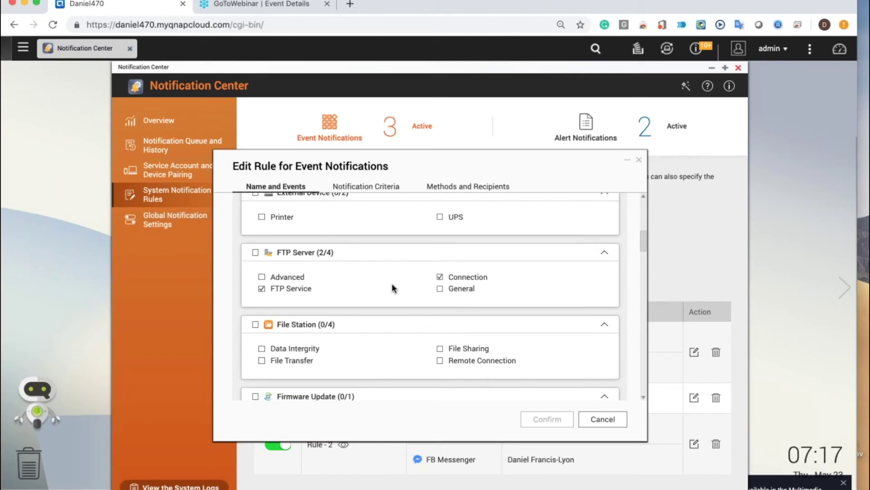
scroll(393, 285, down, 10)
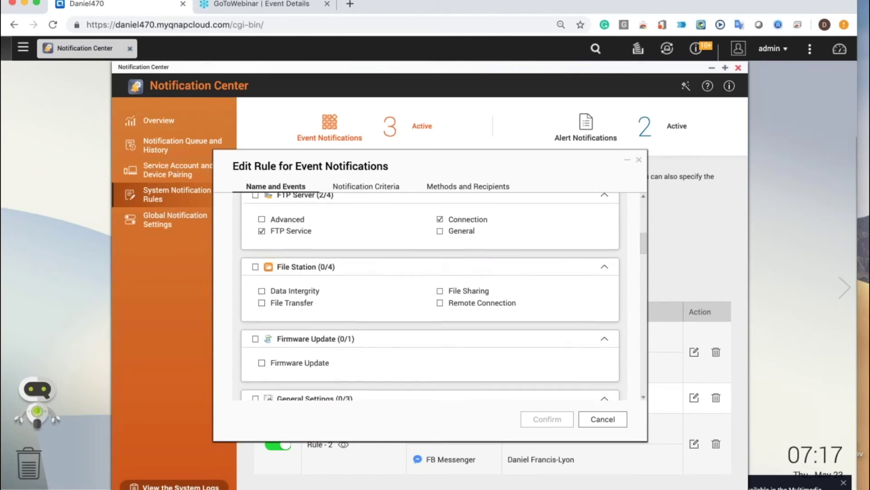
Step: Examine Rule - 6's notification criteria and its delivery methods and recipients, and close the rule without saving
click(374, 190)
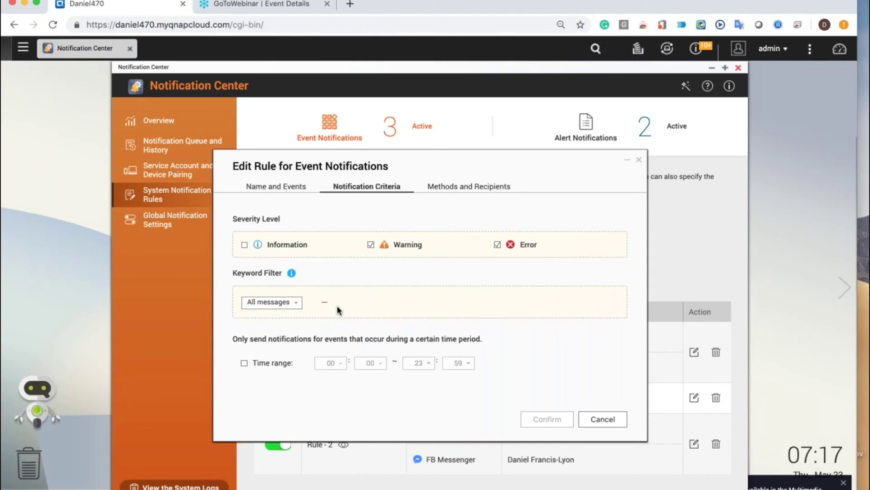
click(166, 147)
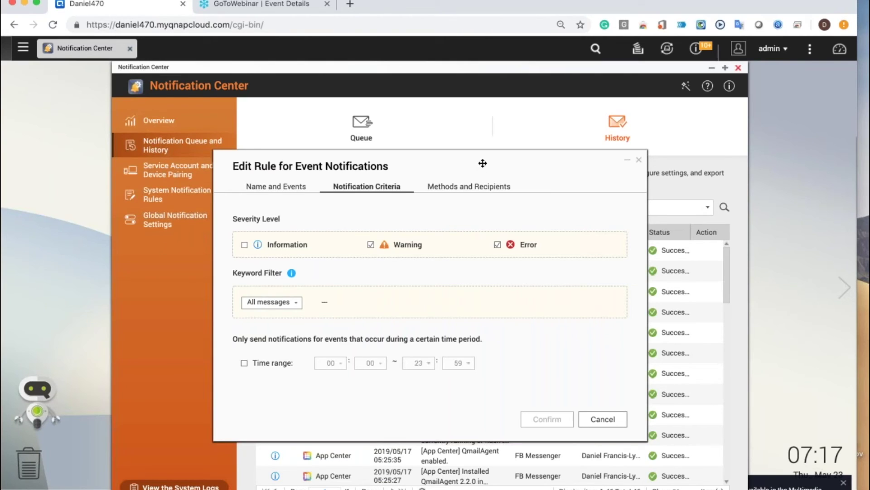
click(168, 125)
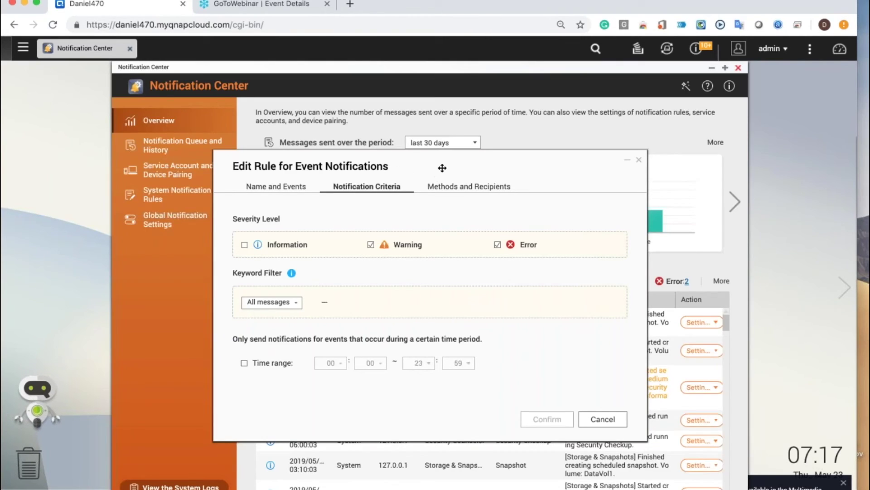
drag(442, 168, 310, 145)
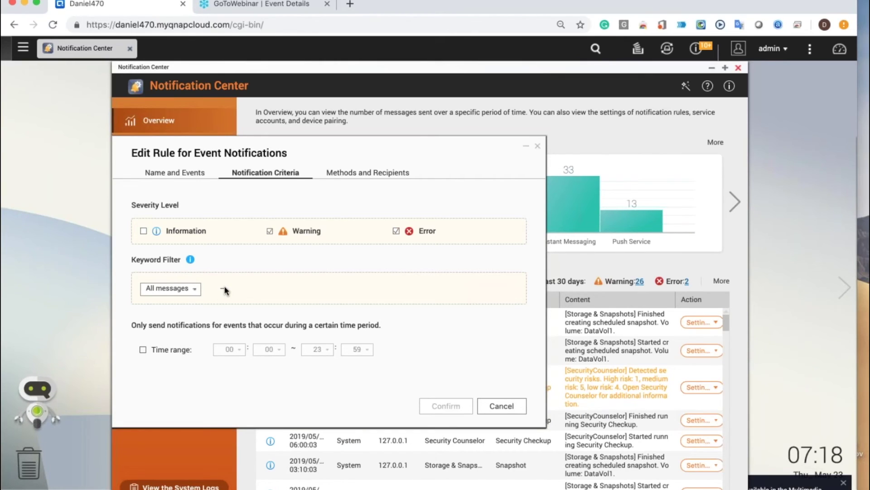
click(376, 176)
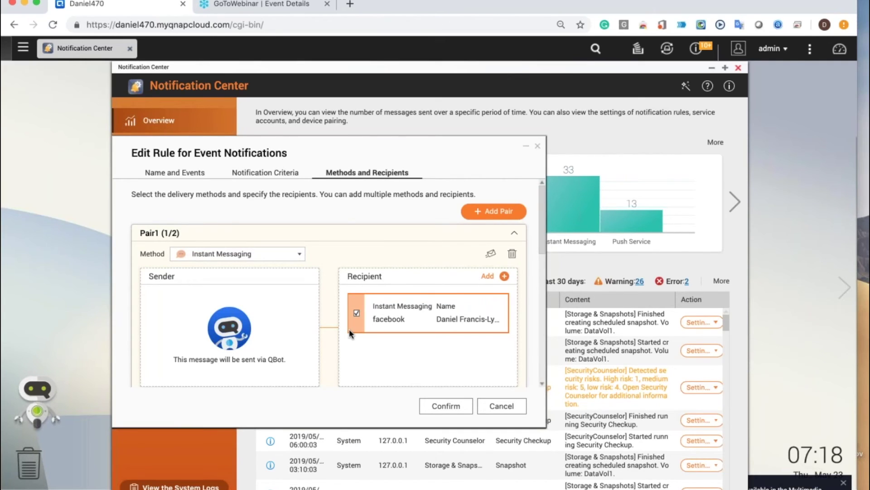
scroll(415, 313, down, 10)
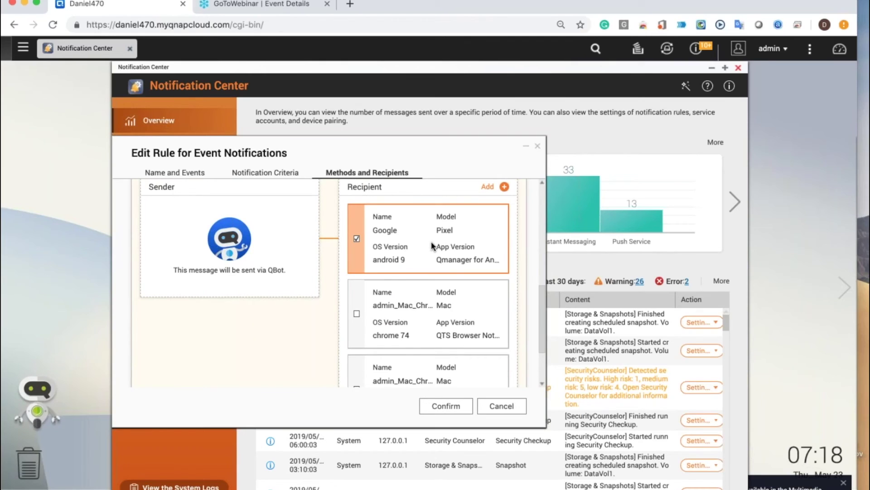
scroll(431, 246, up, 10)
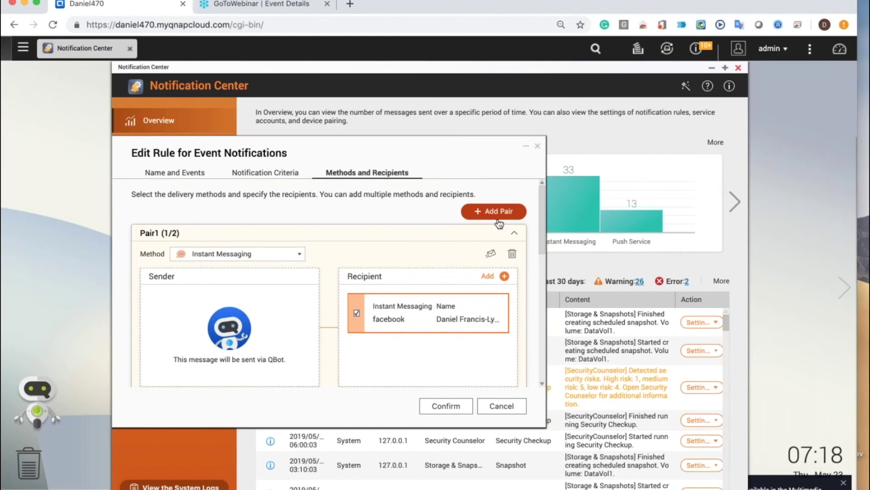
click(499, 408)
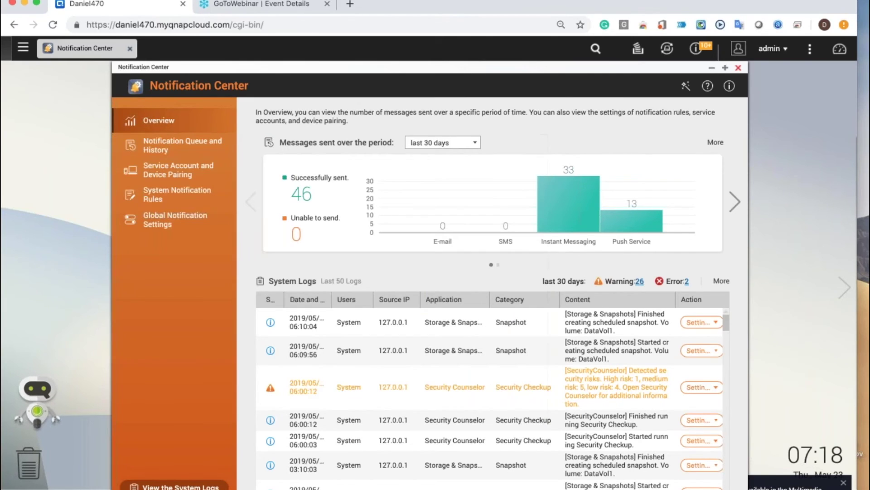
Step: Open the event notification rule Rule - 2 from the system notification rules and check its notification criteria
click(177, 194)
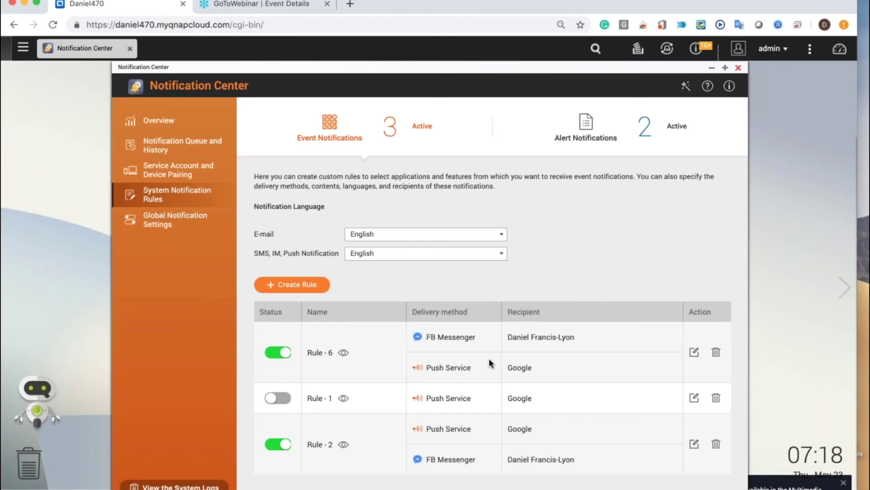
click(694, 444)
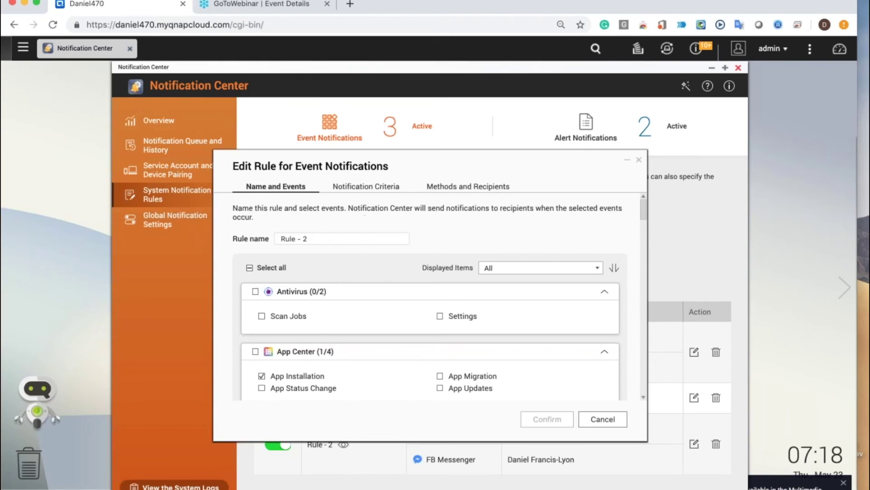
click(370, 191)
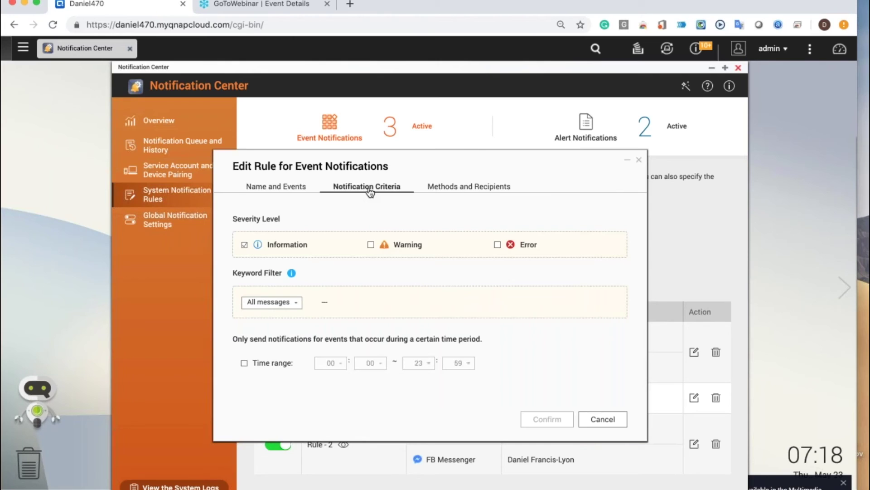
Step: Look through Rule - 2's selected events down to the Telnet / SSH group, and close the rule without saving
click(271, 189)
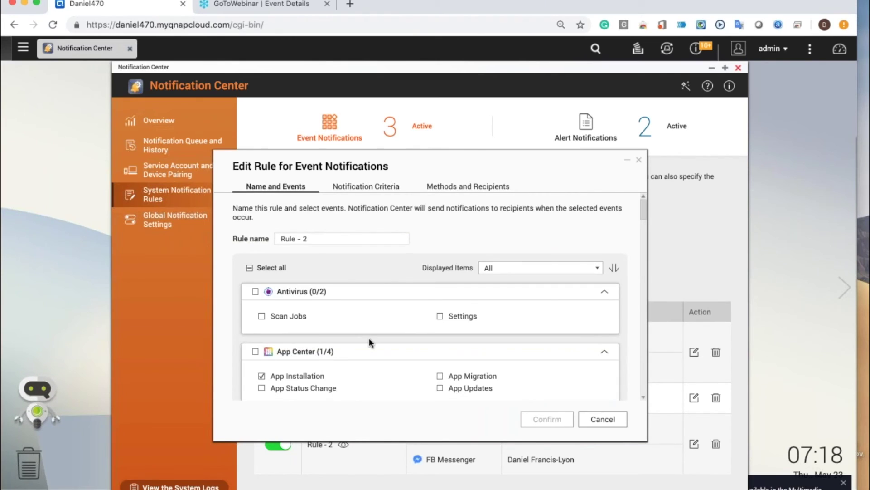
scroll(369, 338, down, 2)
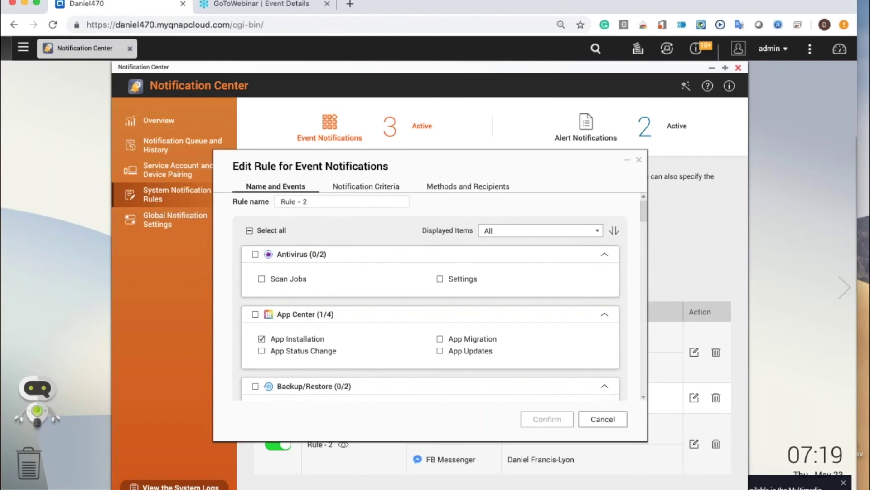
scroll(273, 346, down, 10)
scroll(429, 296, down, 15)
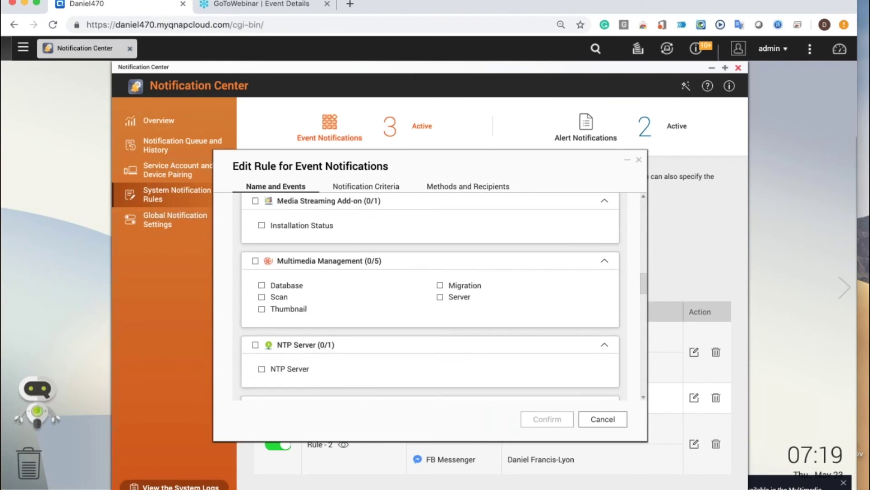
scroll(430, 296, down, 12)
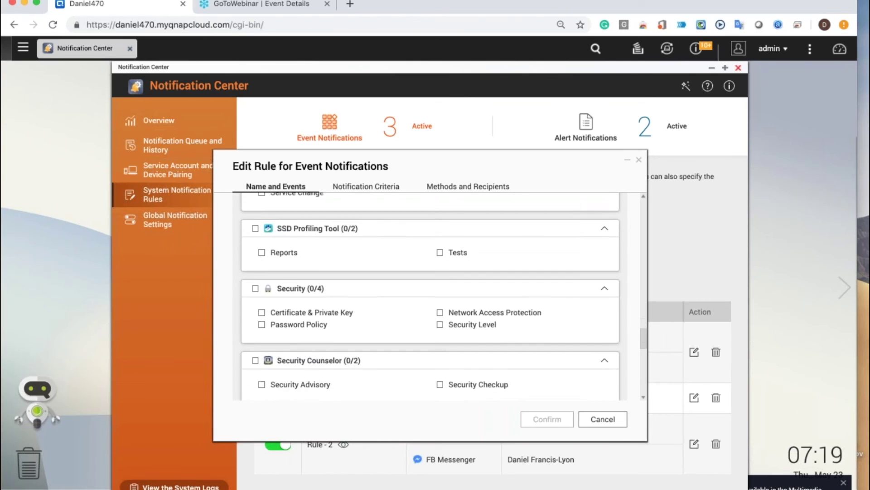
scroll(296, 336, down, 8)
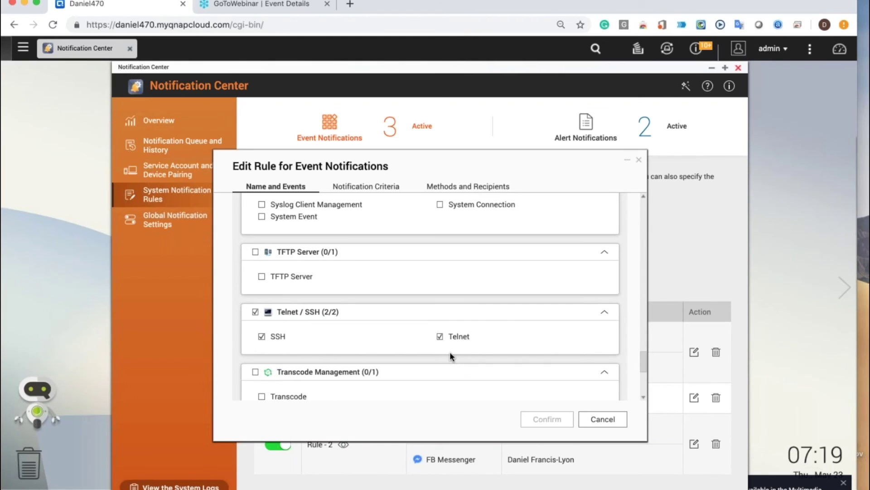
click(607, 420)
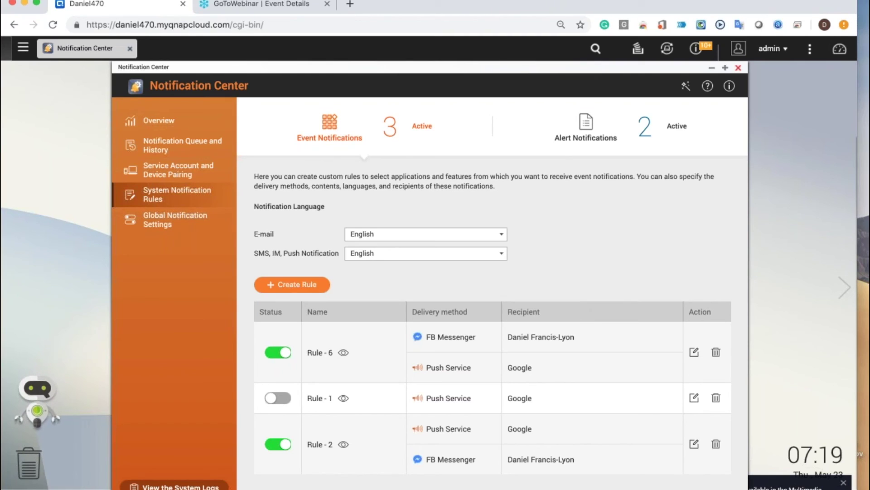
Step: Review the delivery methods per application in the global notification settings, and return to the overview
click(171, 228)
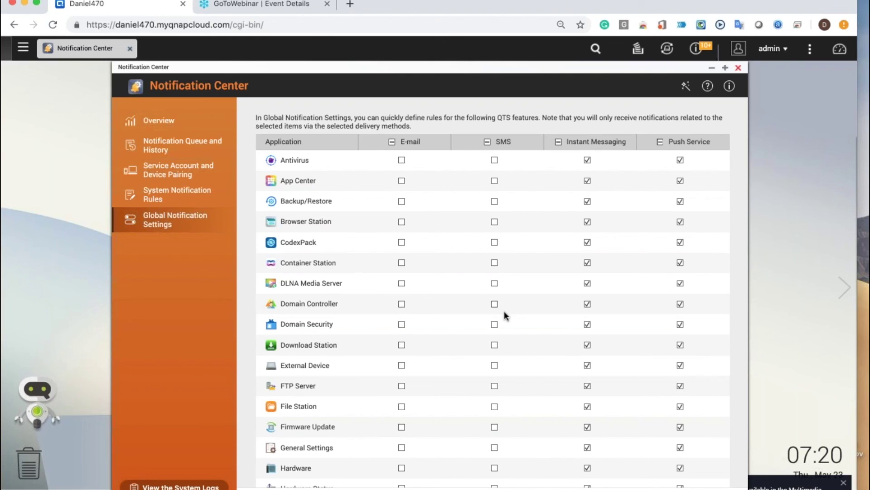
click(159, 121)
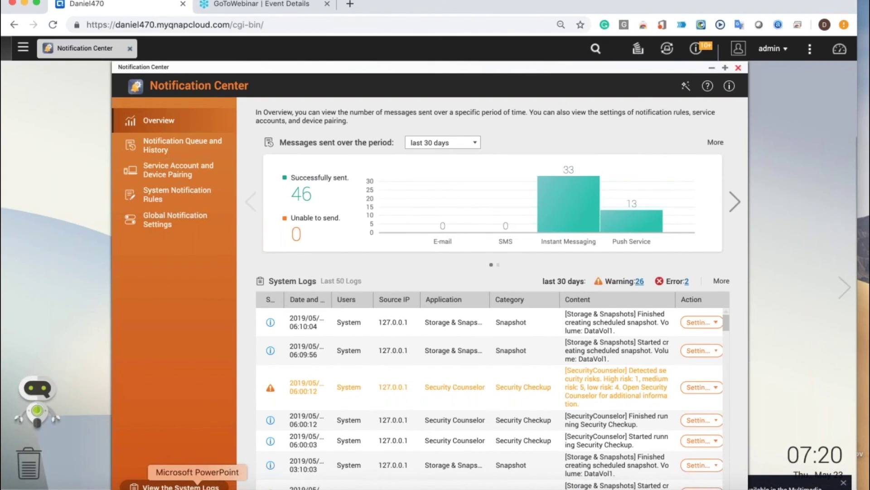
Step: Switch to Microsoft PowerPoint, start the slide show from the Notification Center demo slide, and advance to the Five Main Features slide
click(198, 486)
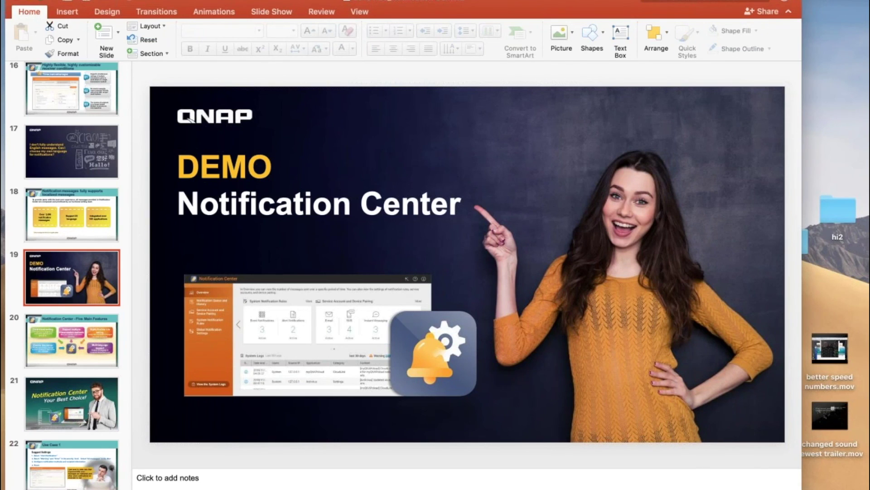
key(super+shift+Return)
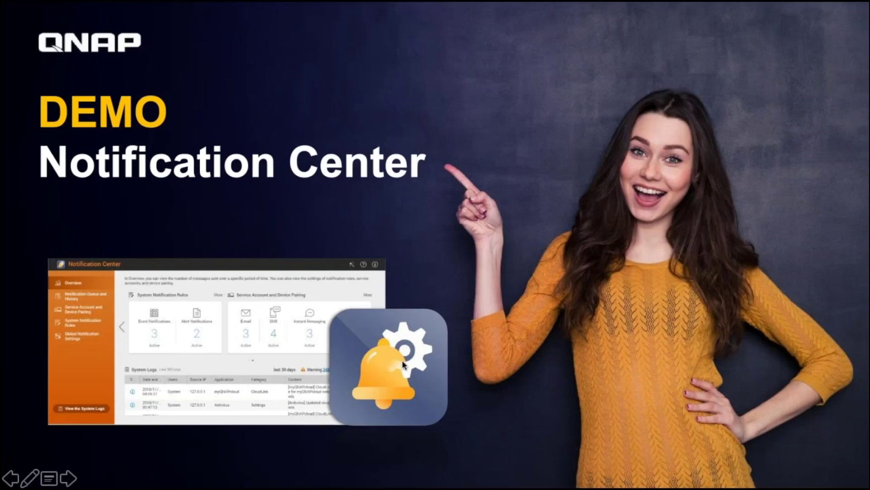
key(Right)
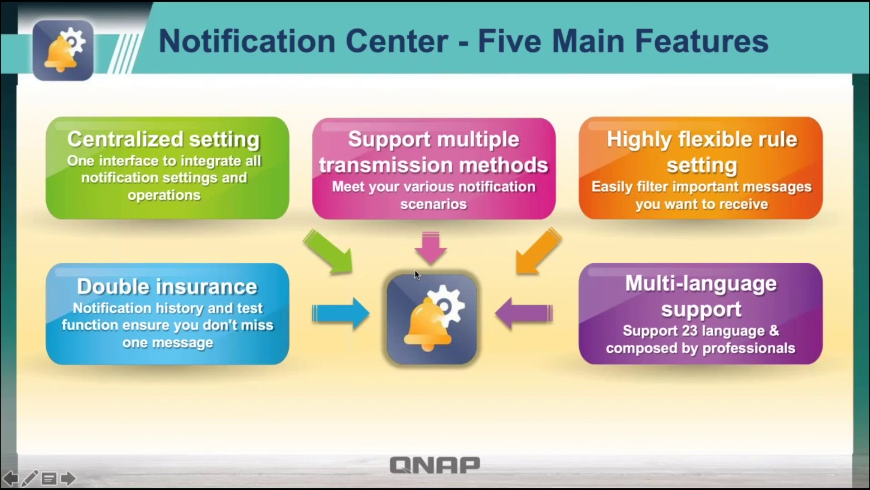